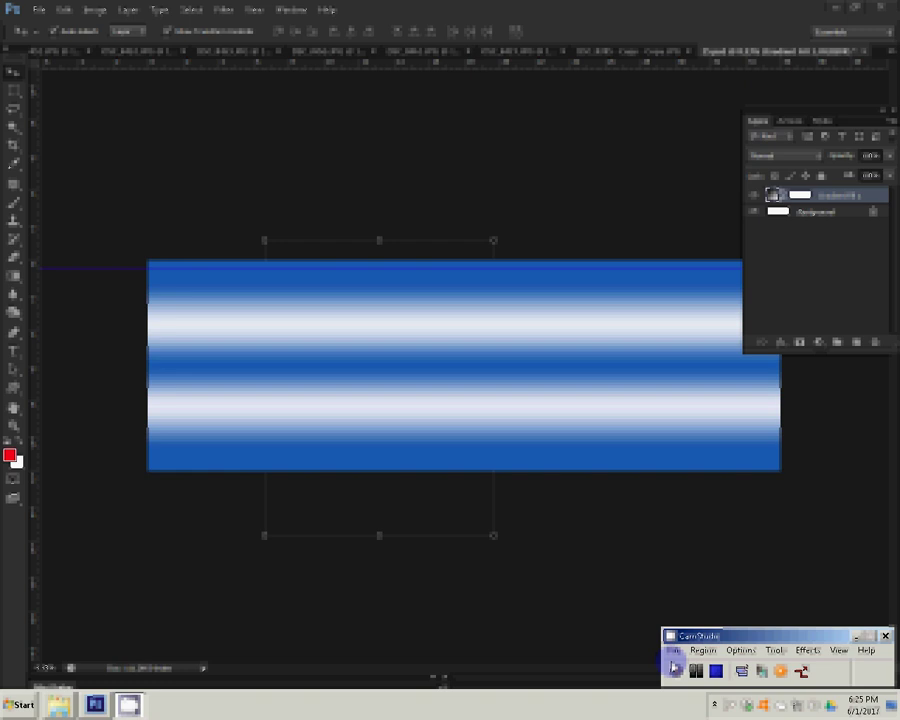
Play back the recorded action to arrange eight photos in two rows of four.
left_click(673, 668)
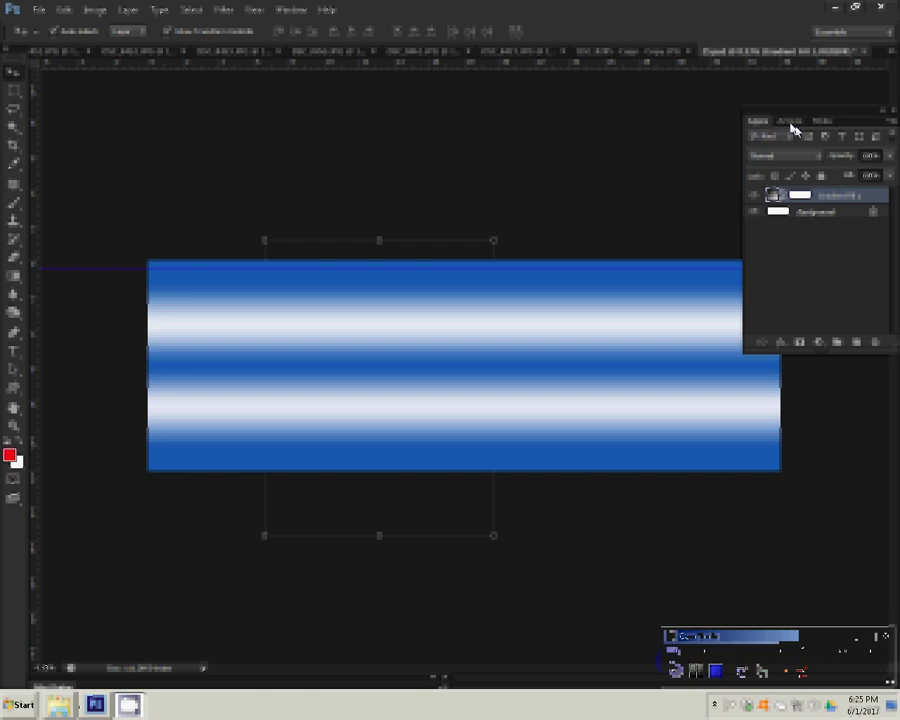
left_click(791, 130)
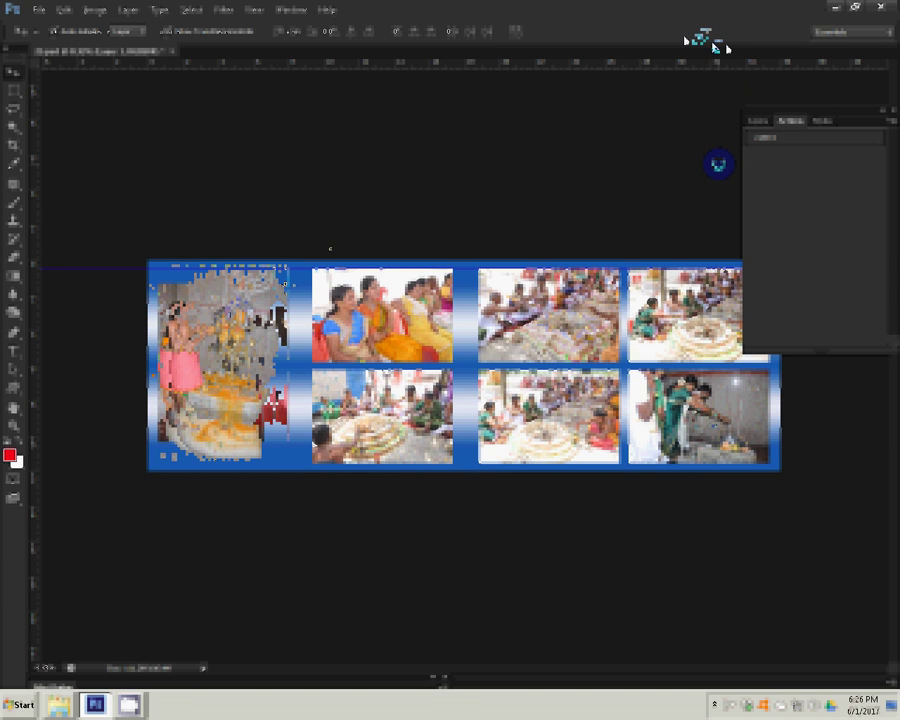
Toggle Button Mode on and off in the Actions panel, then reopen its flyout menu for Set 1.
left_click(888, 120)
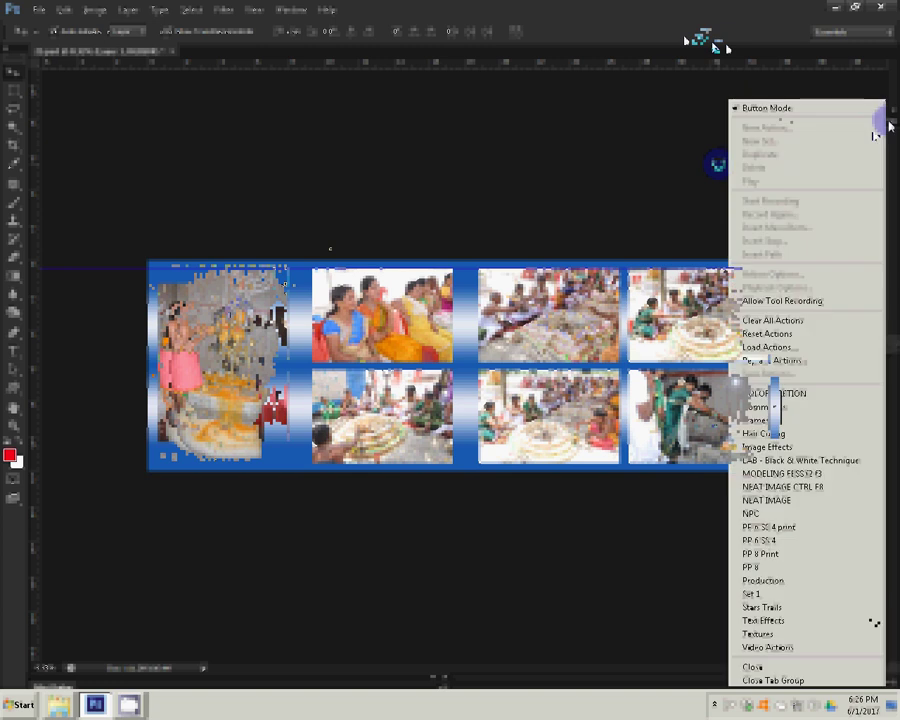
left_click(746, 108)
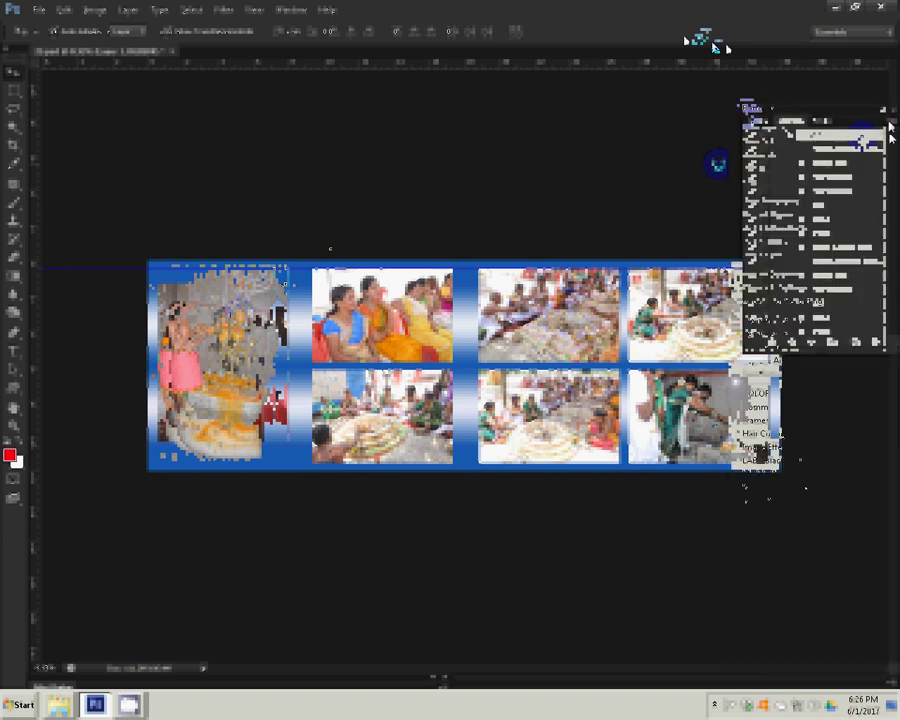
left_click(887, 129)
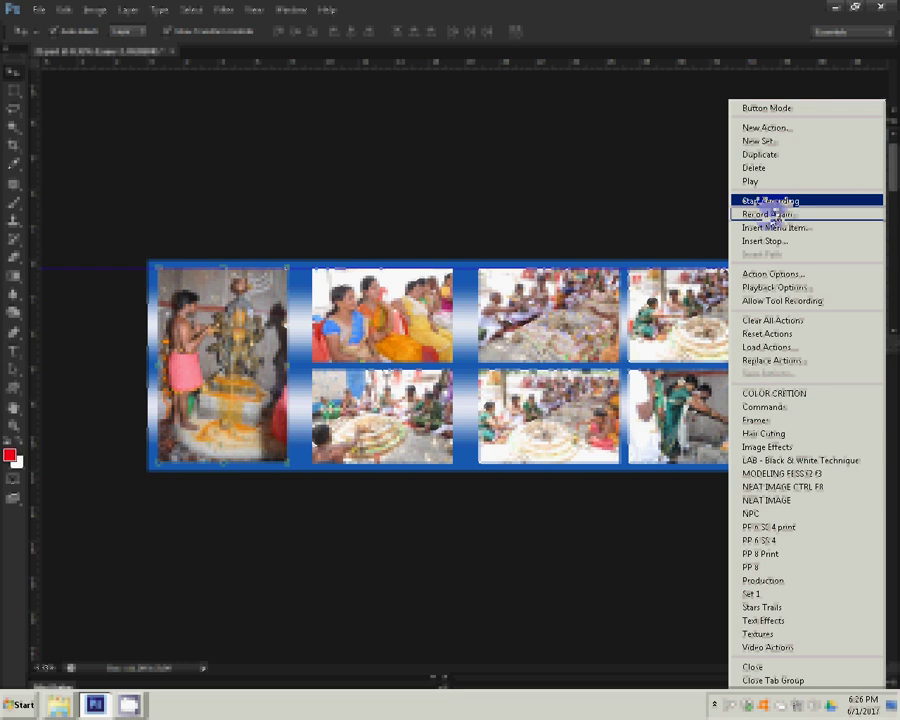
key("n")
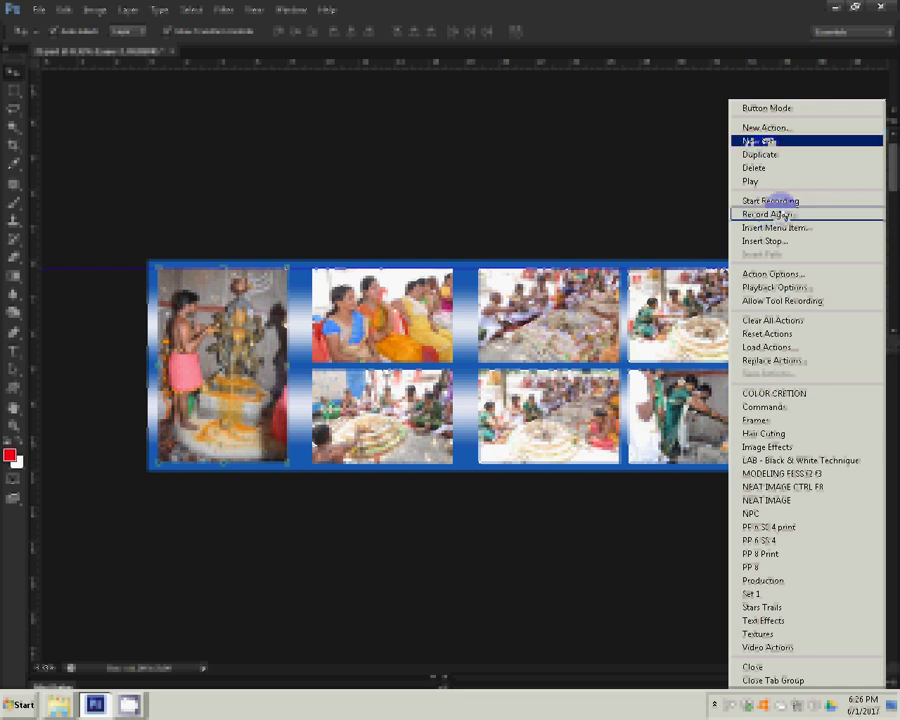
key("h")
key("l")
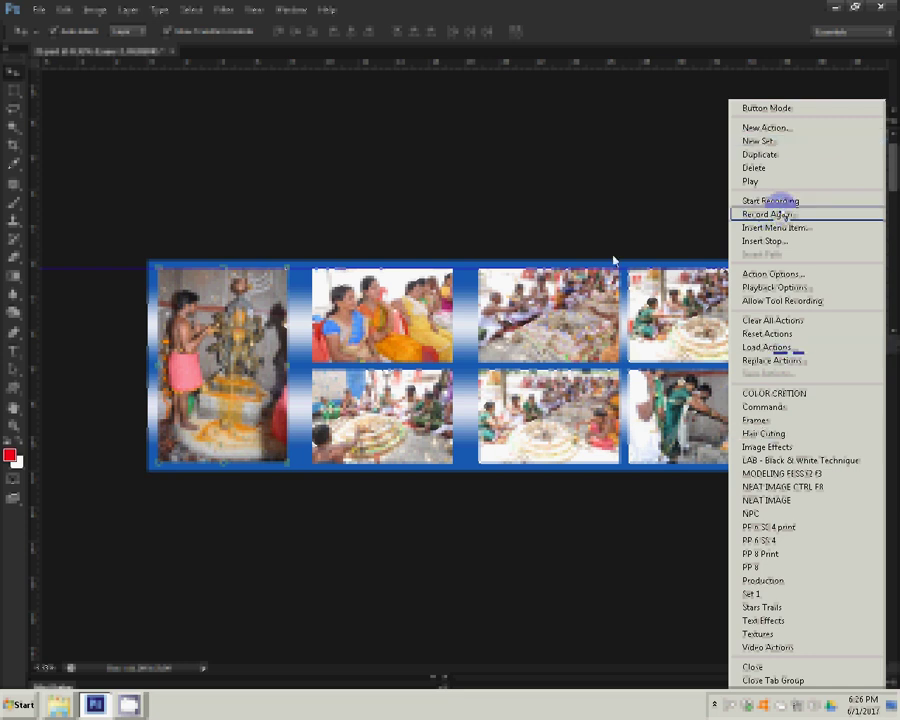
left_click(614, 261)
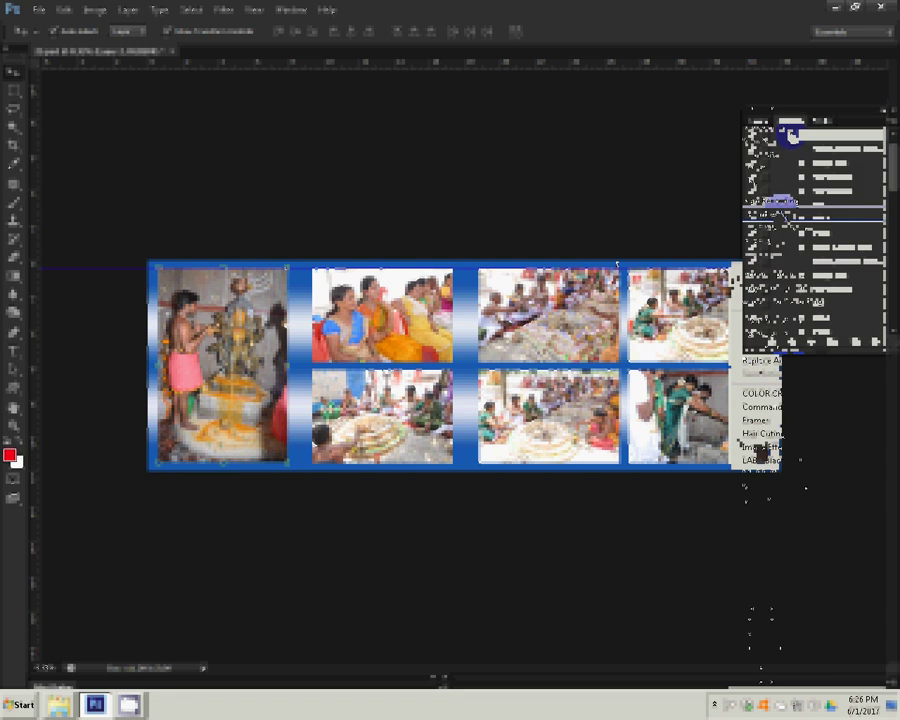
left_click(883, 117)
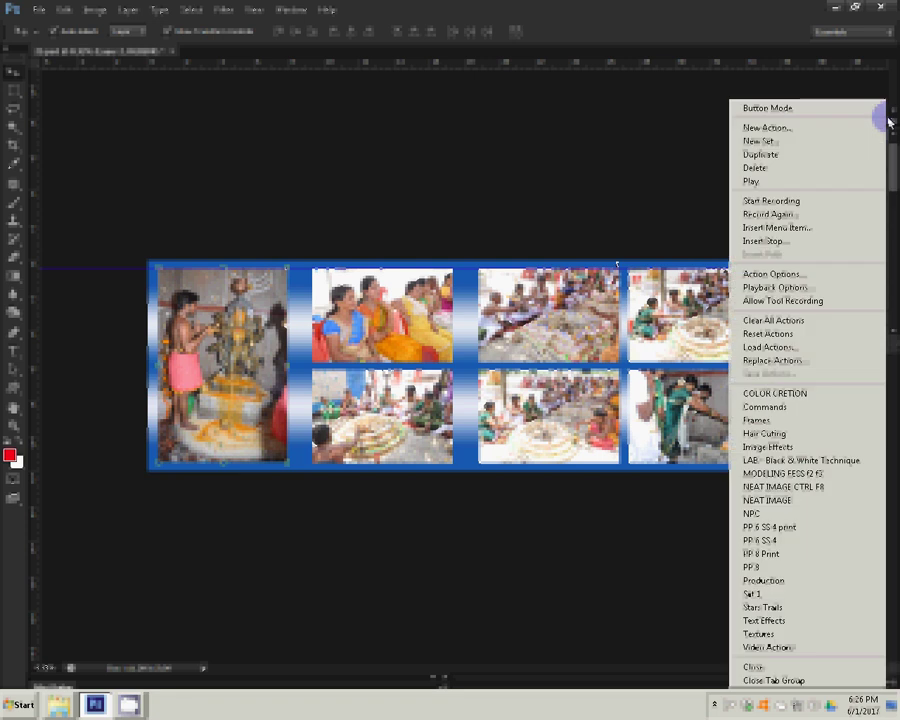
left_click(784, 114)
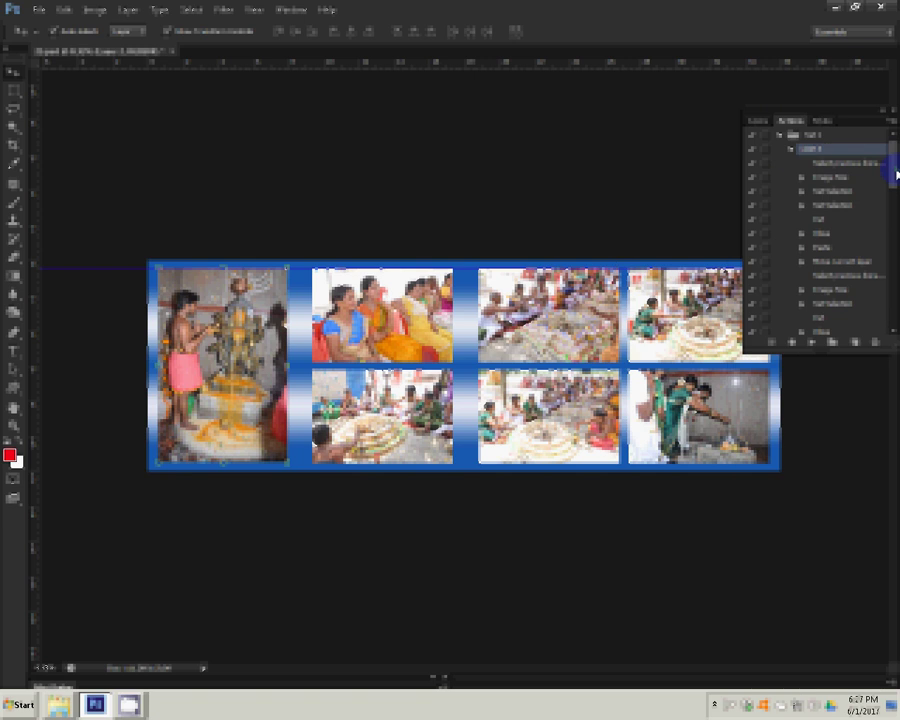
left_click(891, 126)
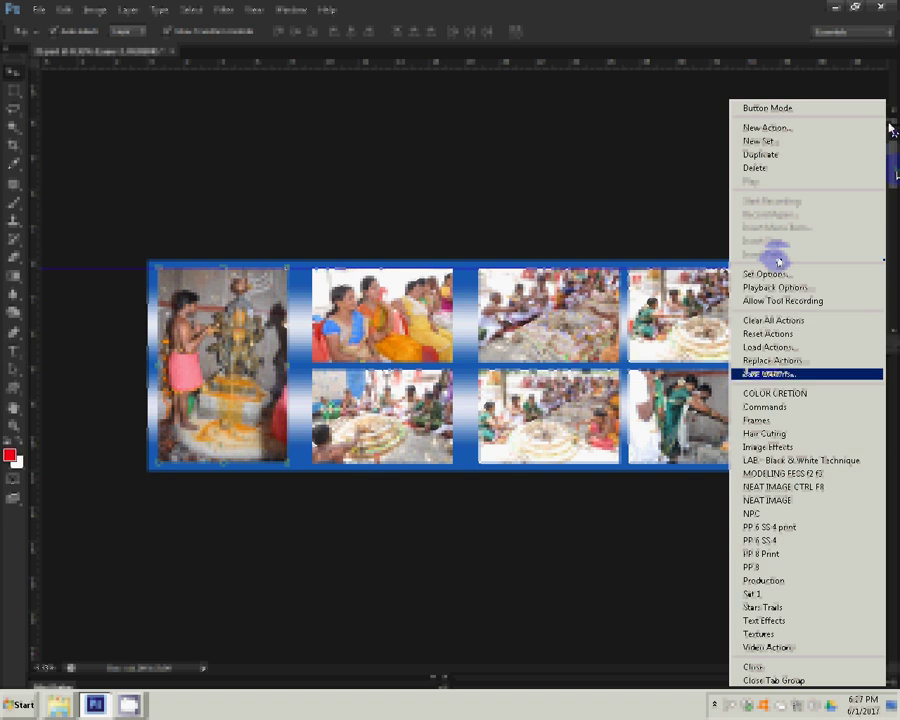
Save Set 1 as the action file 'k6 v1 AR' in the Software folder.
left_click(760, 373)
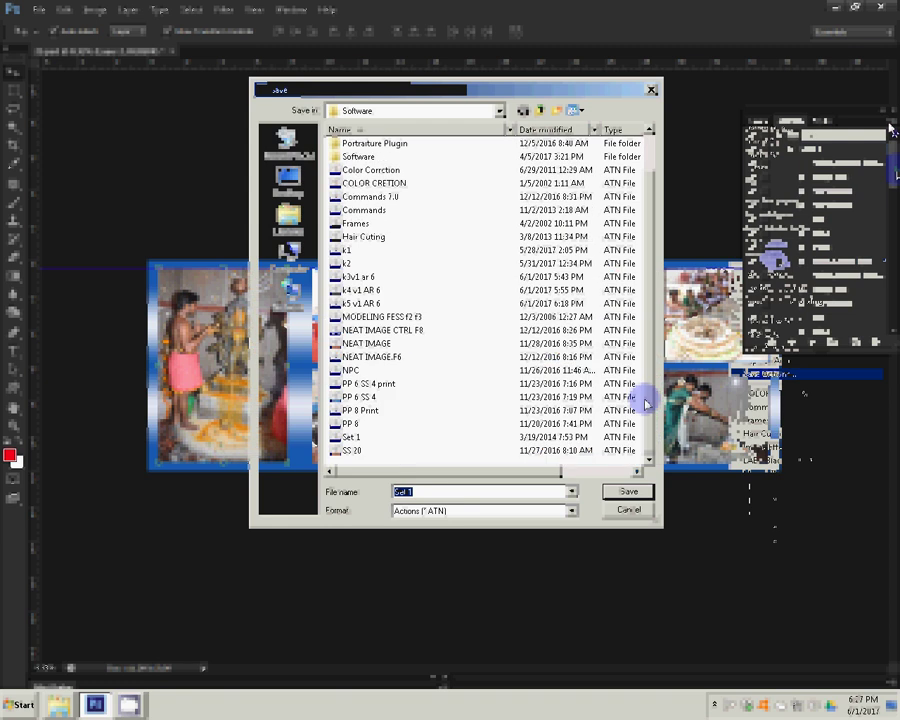
type("k")
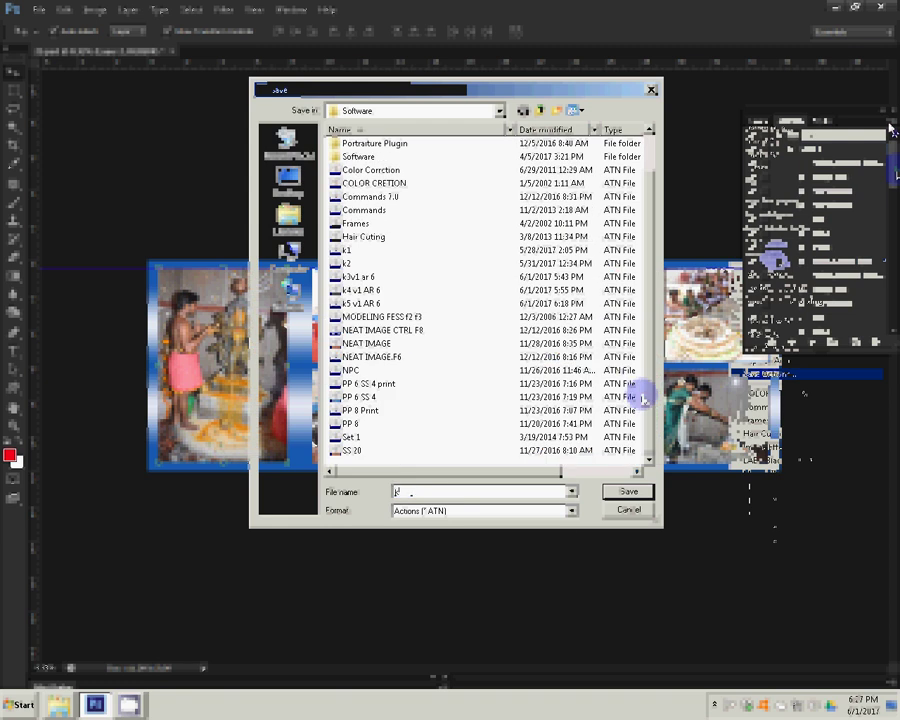
type("6")
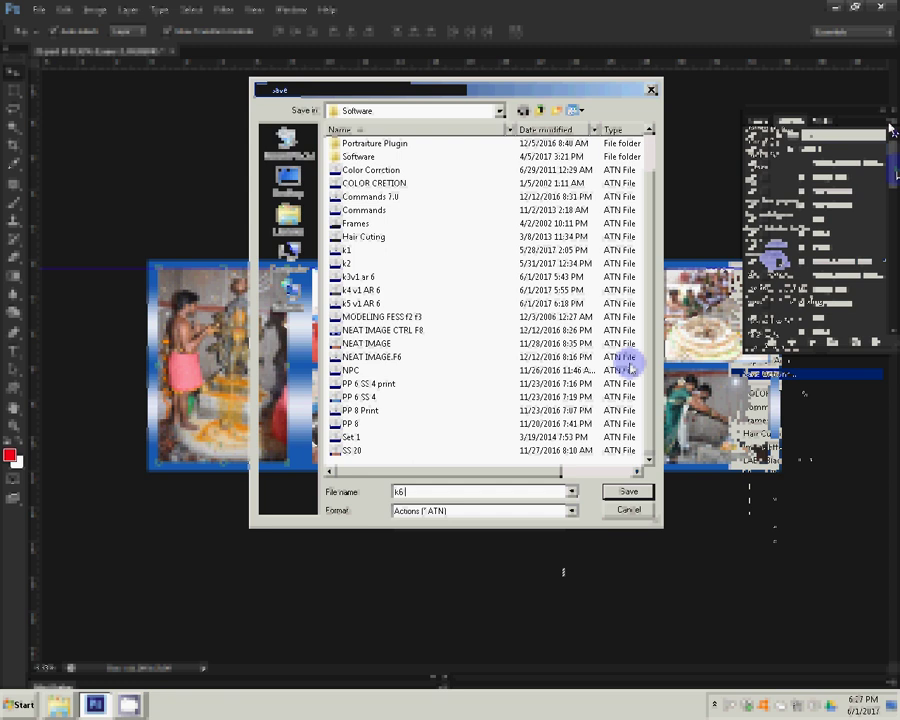
type(" v")
type("1 ")
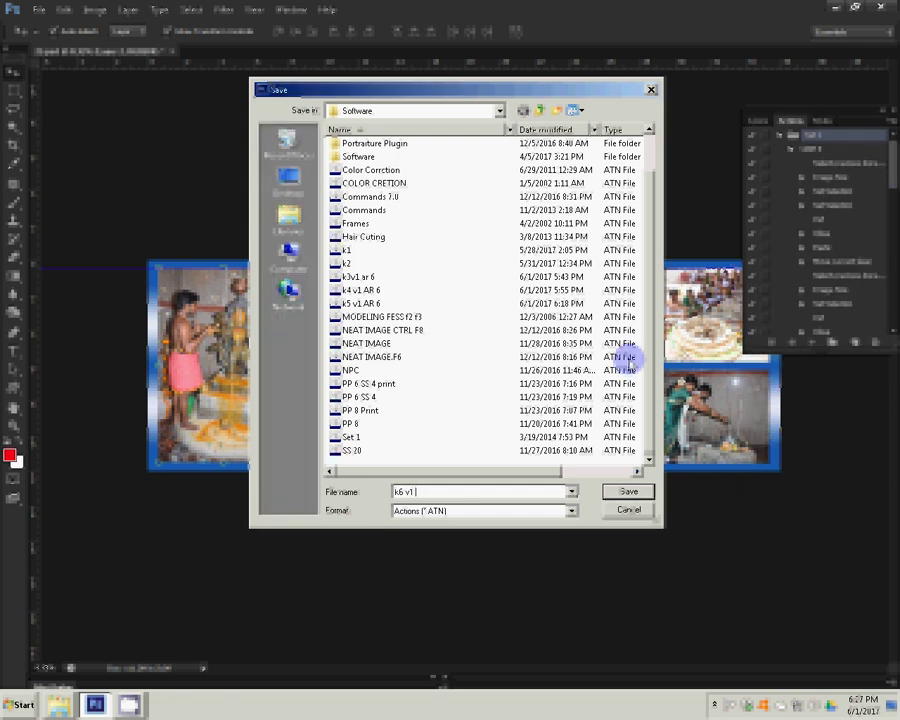
type("AR")
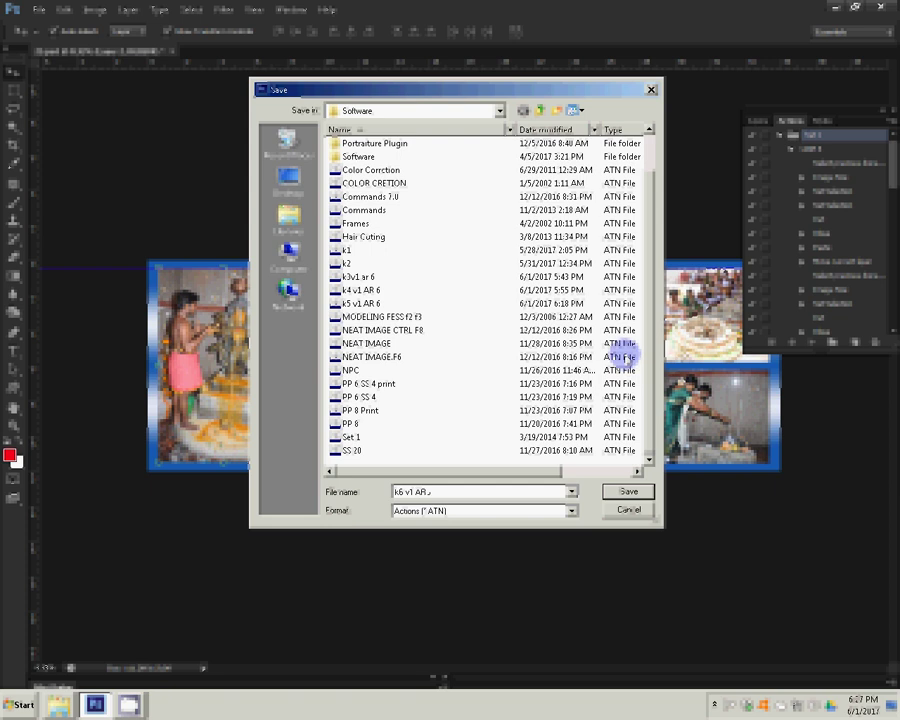
key("Return")
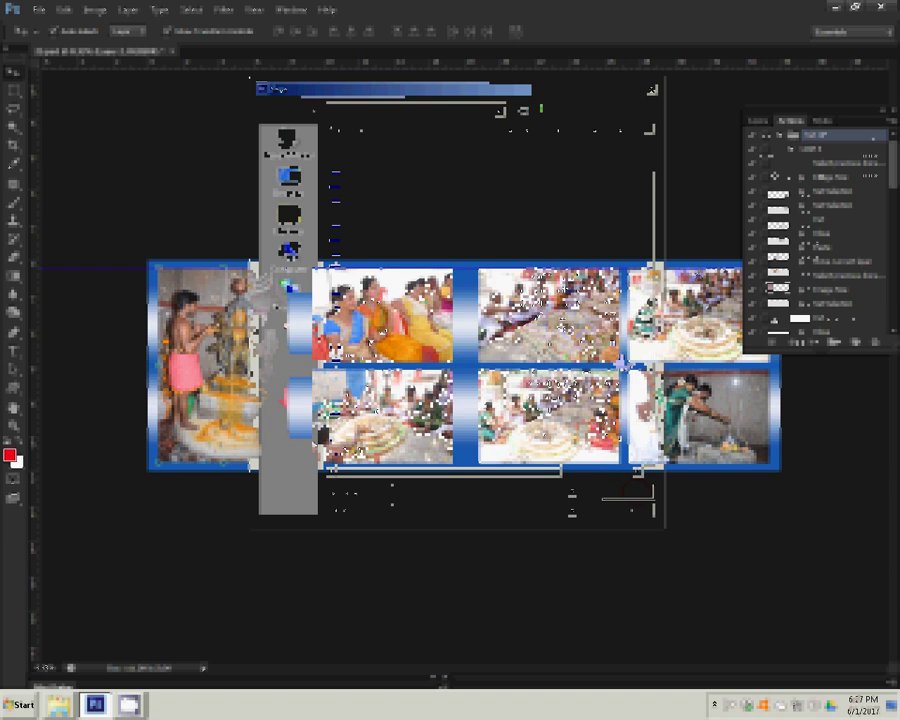
Add a 22 px blue Outside stroke layer style to the first photo layer.
left_click(789, 342)
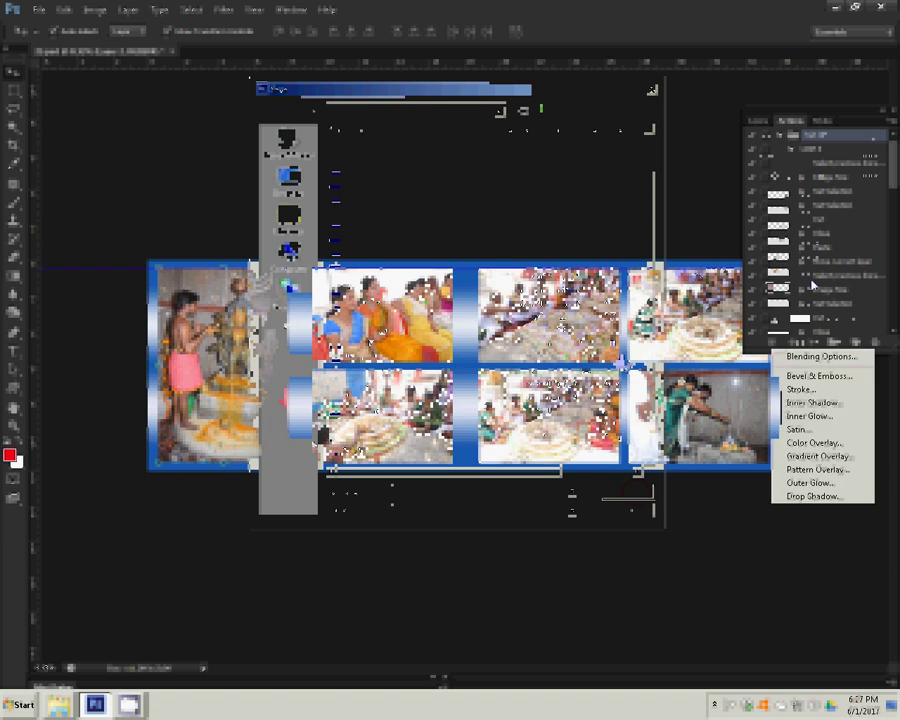
left_click(800, 389)
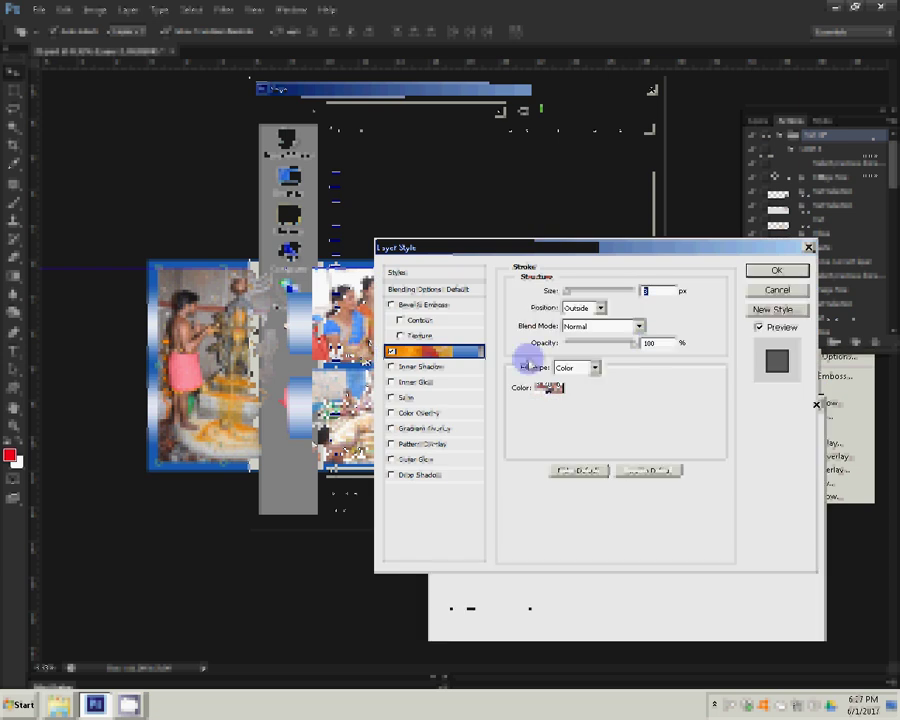
left_click(549, 387)
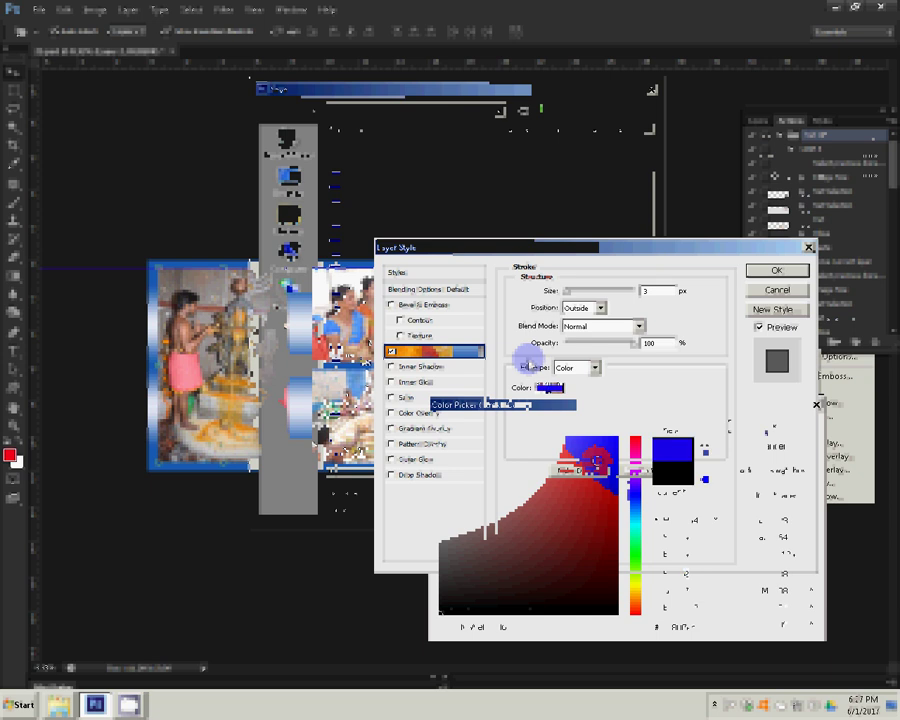
left_click(766, 425)
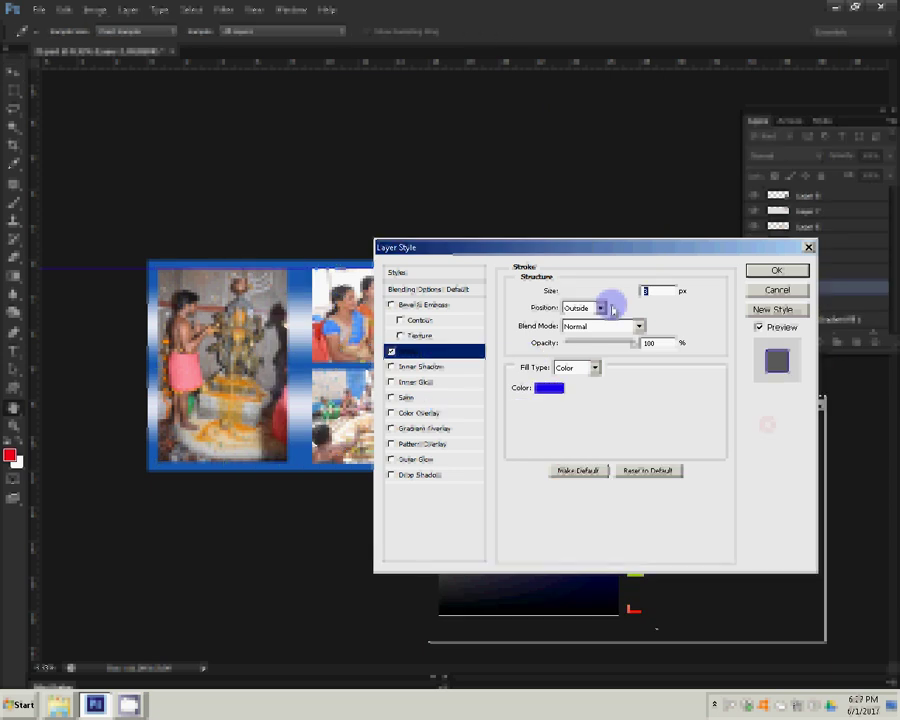
type("22")
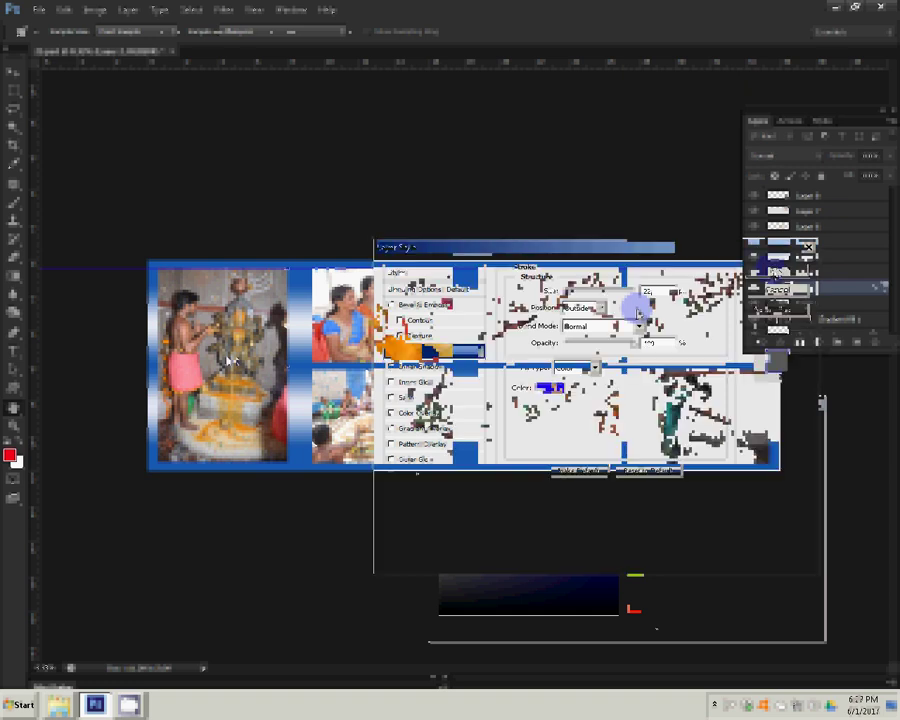
Copy the stroked layer's style and paste it onto the next two photo layers.
right_click(857, 290)
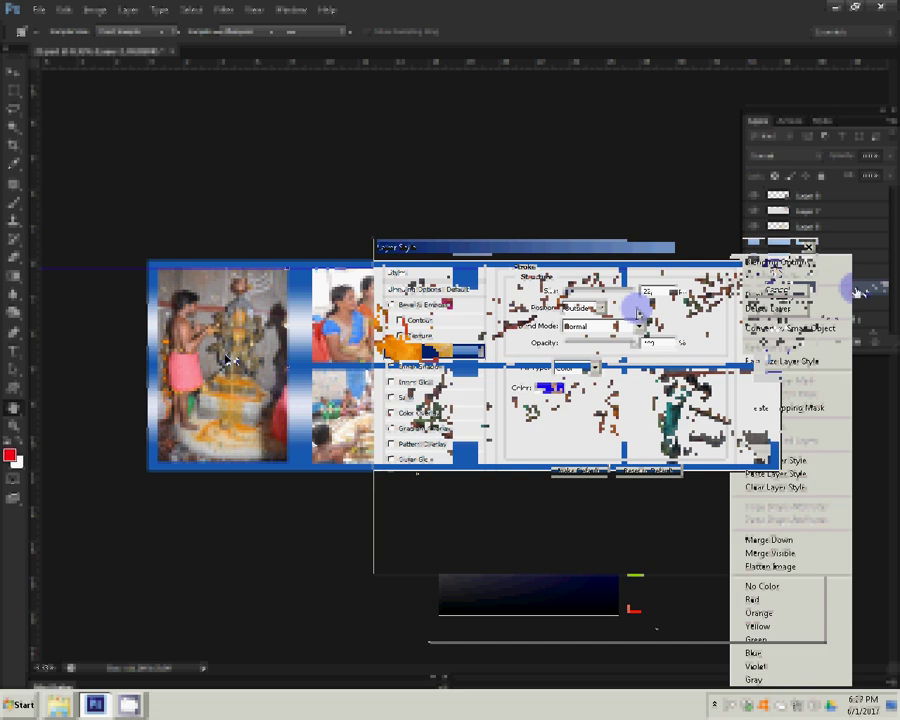
left_click(795, 462)
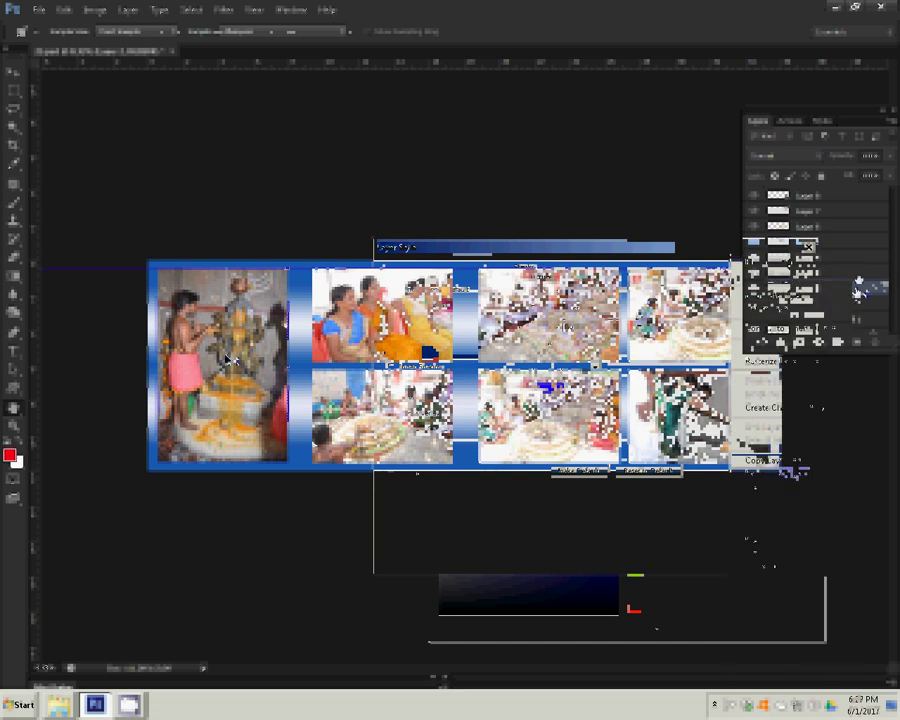
right_click(857, 290)
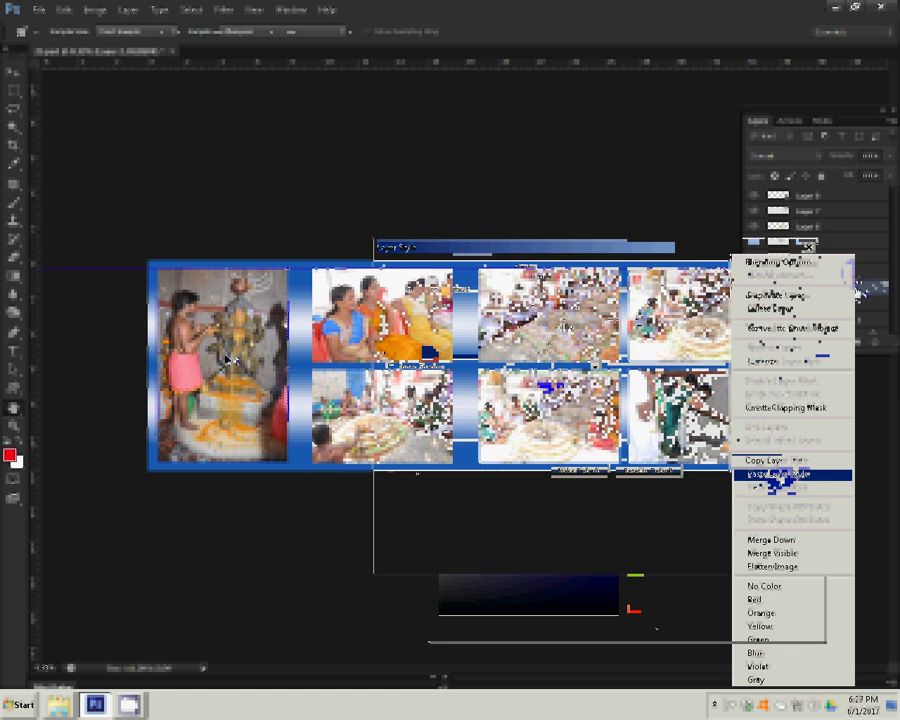
left_click(790, 474)
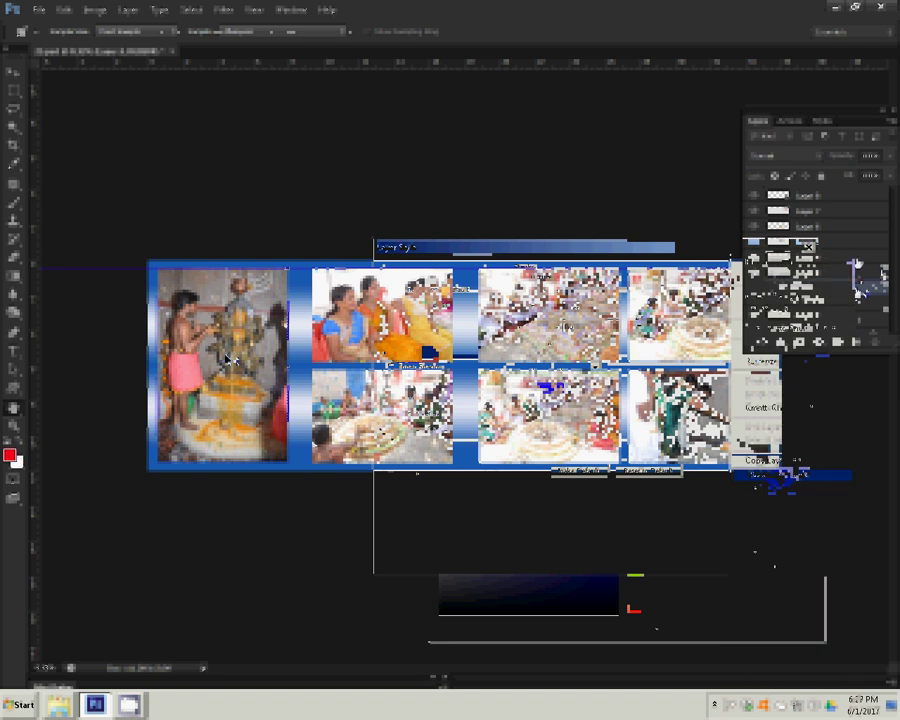
right_click(857, 290)
left_click(790, 474)
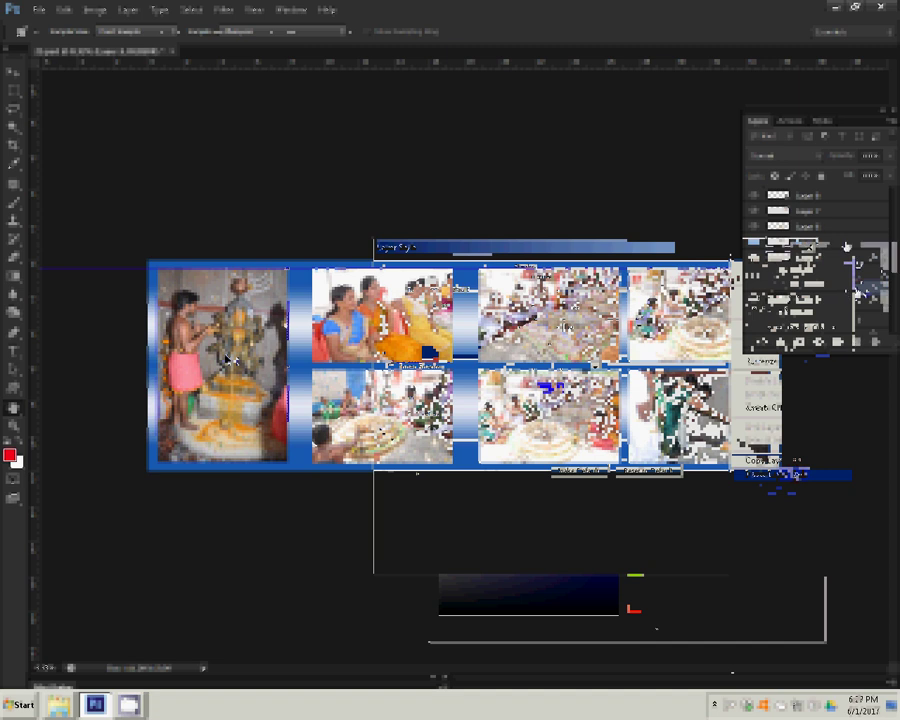
Paste the blue stroke layer style onto the remaining four photo layers.
right_click(846, 246)
left_click(820, 461)
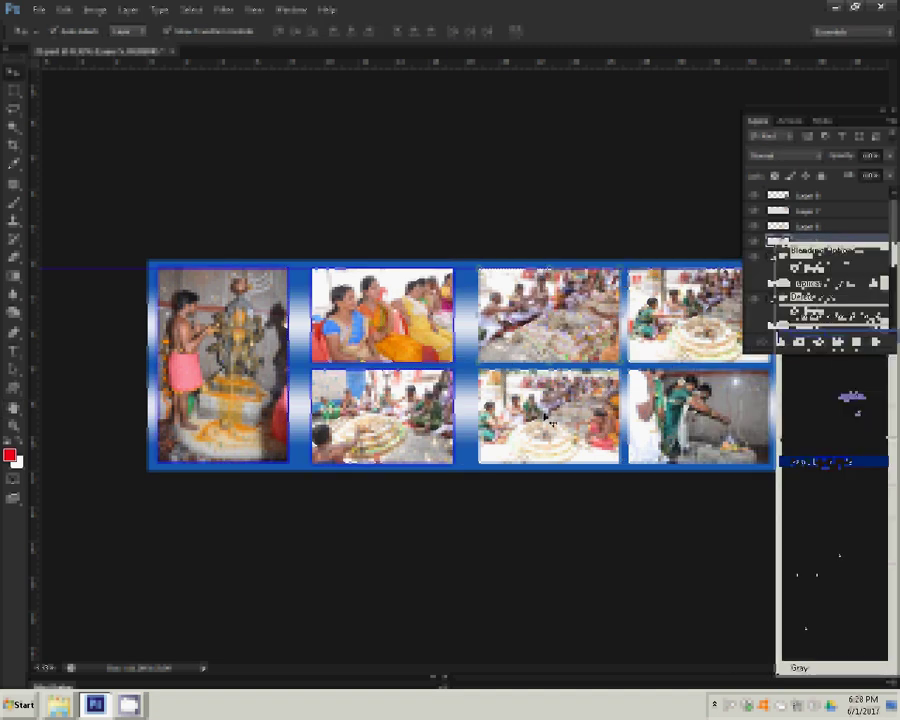
right_click(872, 240)
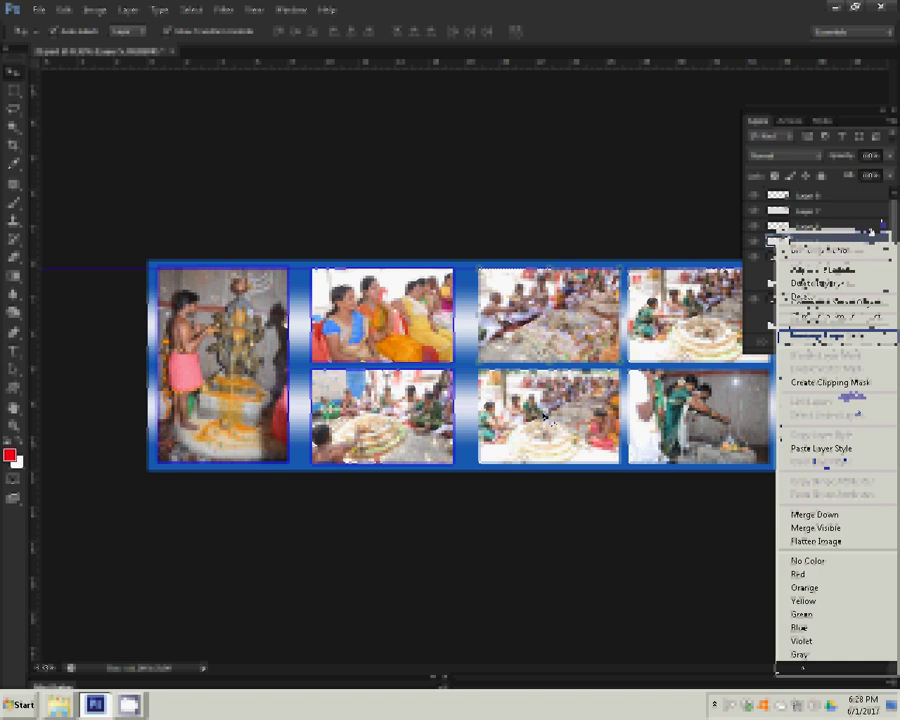
left_click(693, 324)
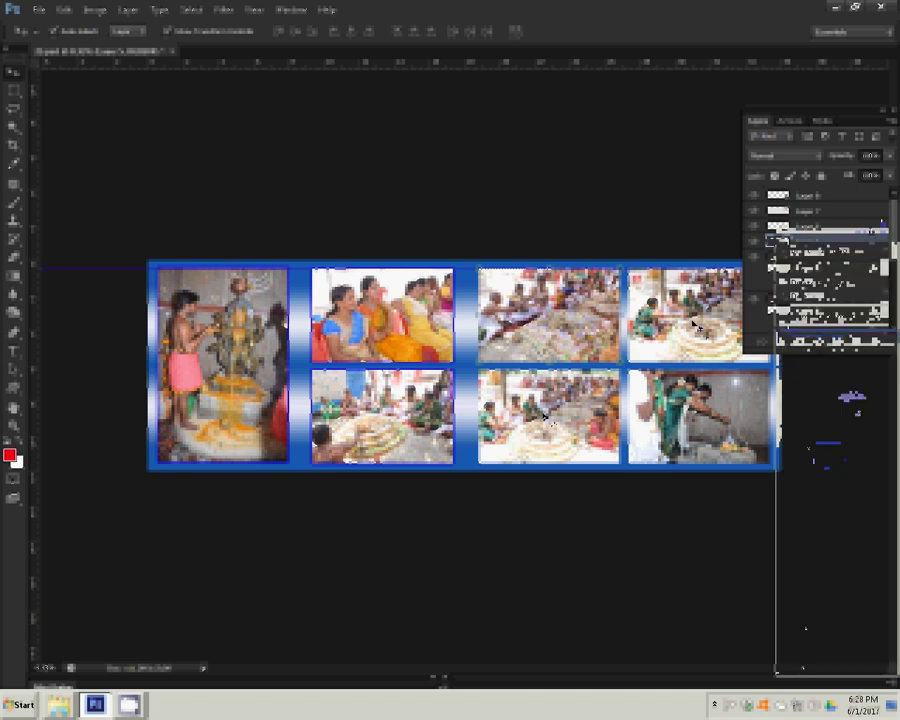
right_click(860, 216)
left_click(820, 436)
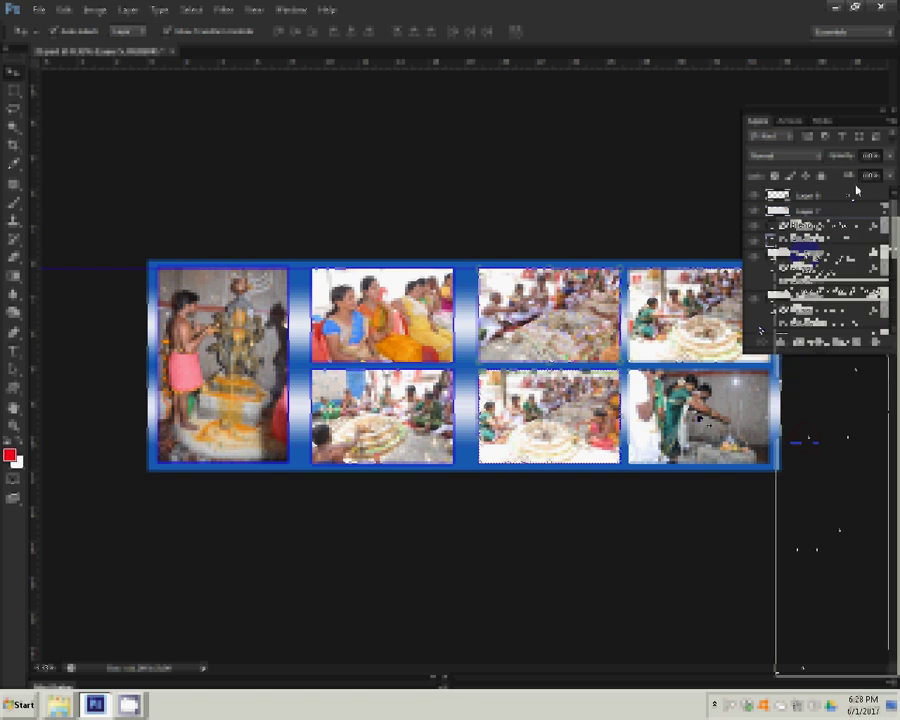
right_click(858, 195)
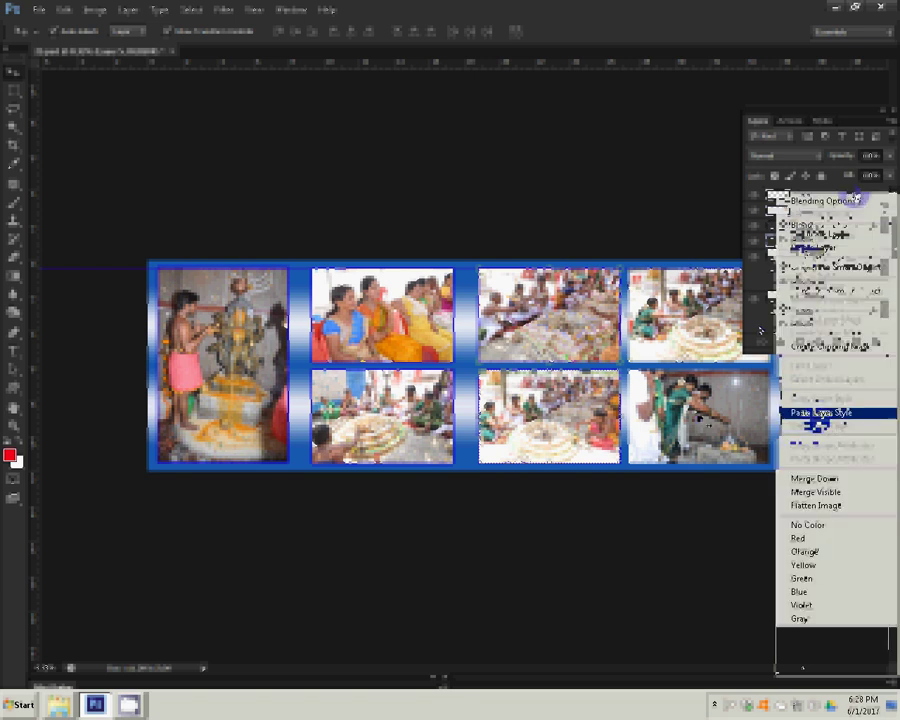
left_click(818, 414)
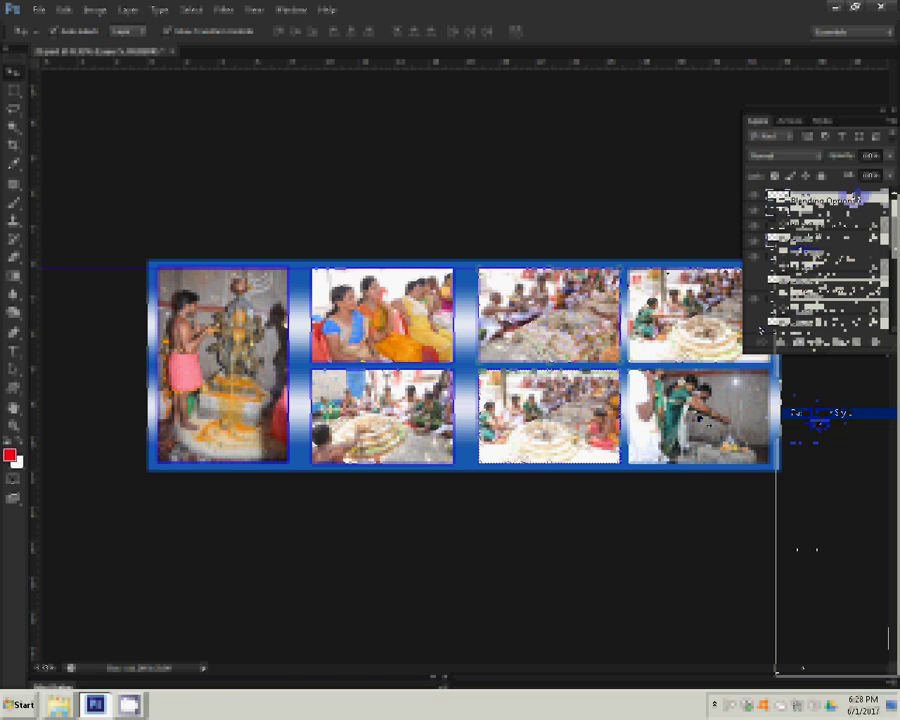
Save the album page as '25' in Photoshop PSD format to a folder on drive G.
left_click(38, 10)
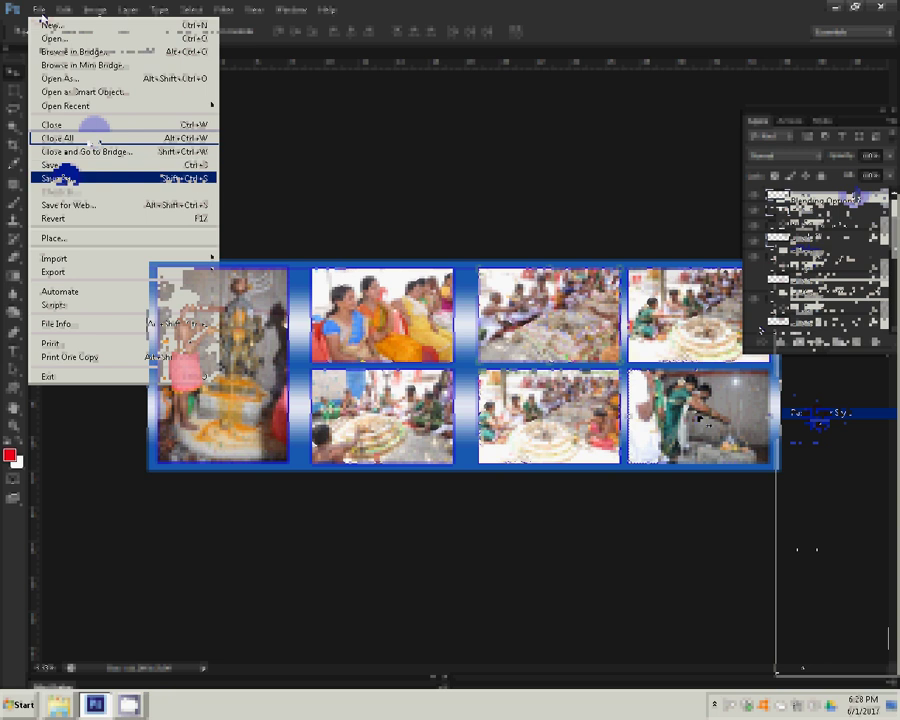
left_click(60, 178)
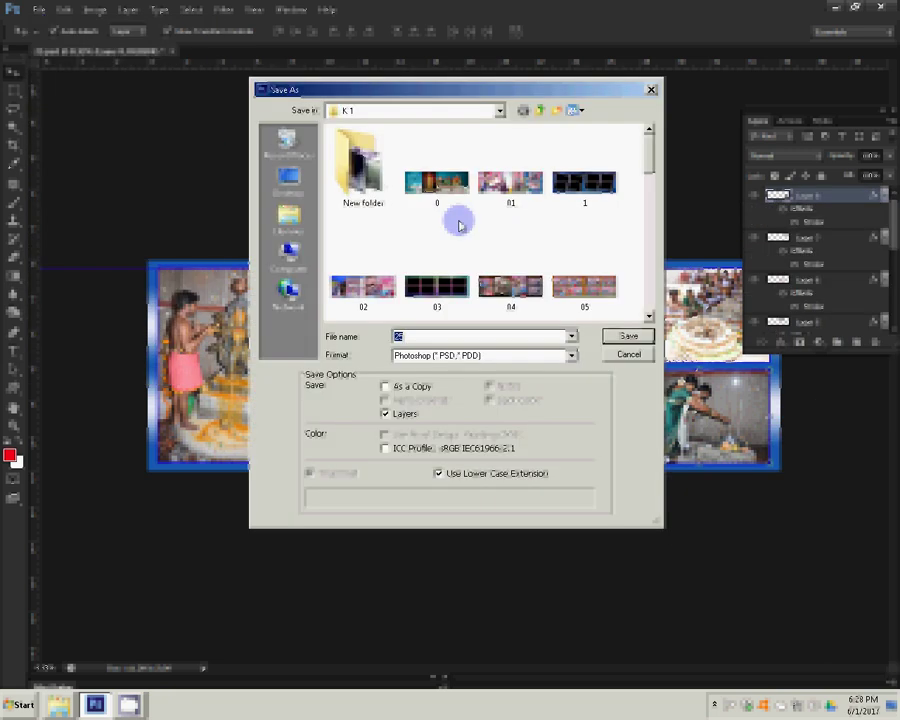
left_click(289, 258)
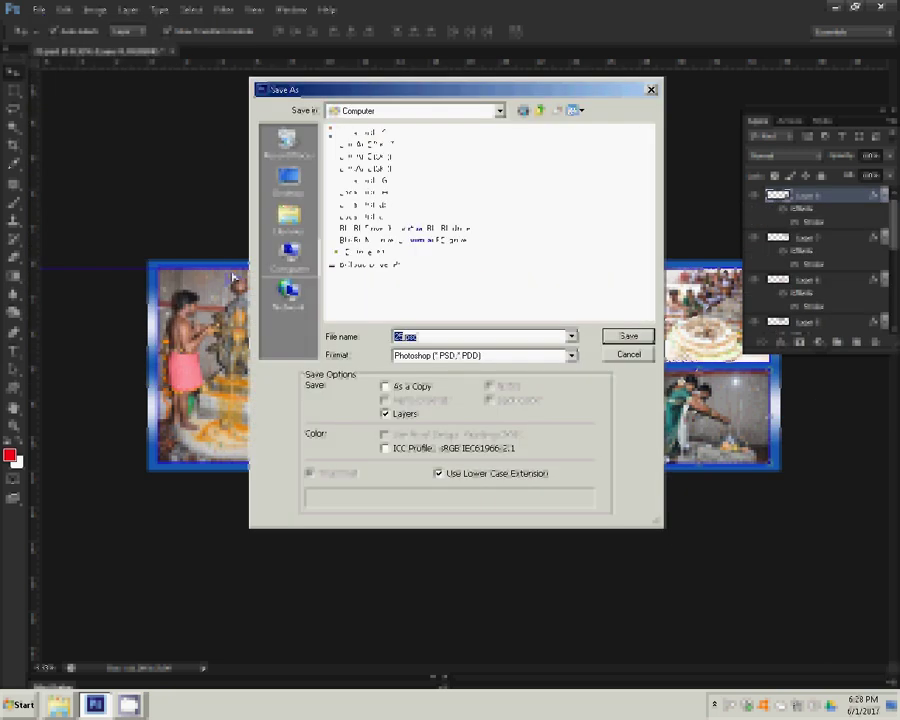
left_click(618, 320)
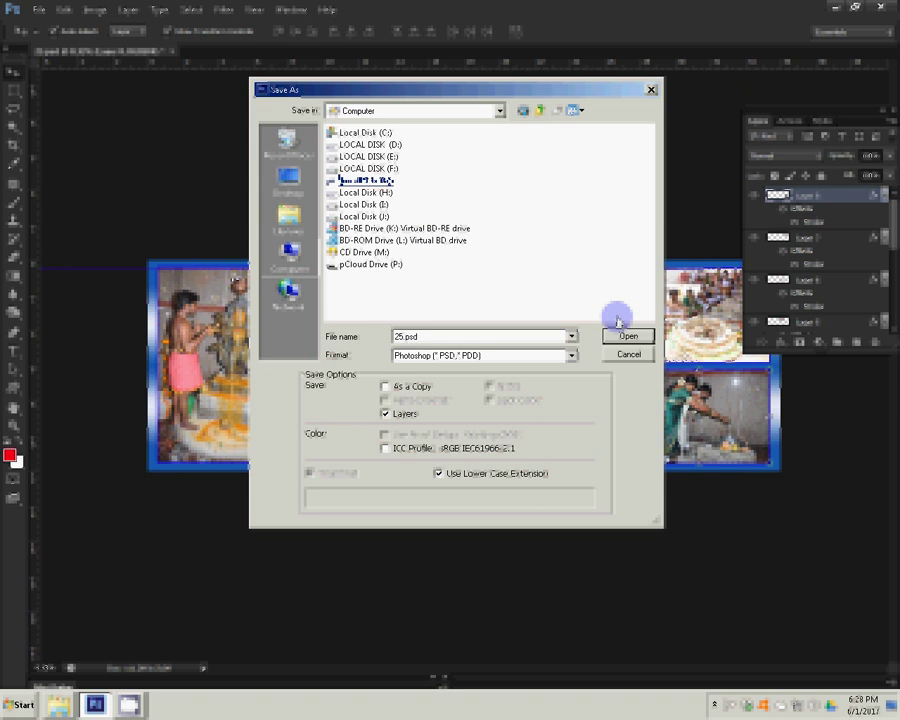
key("Return")
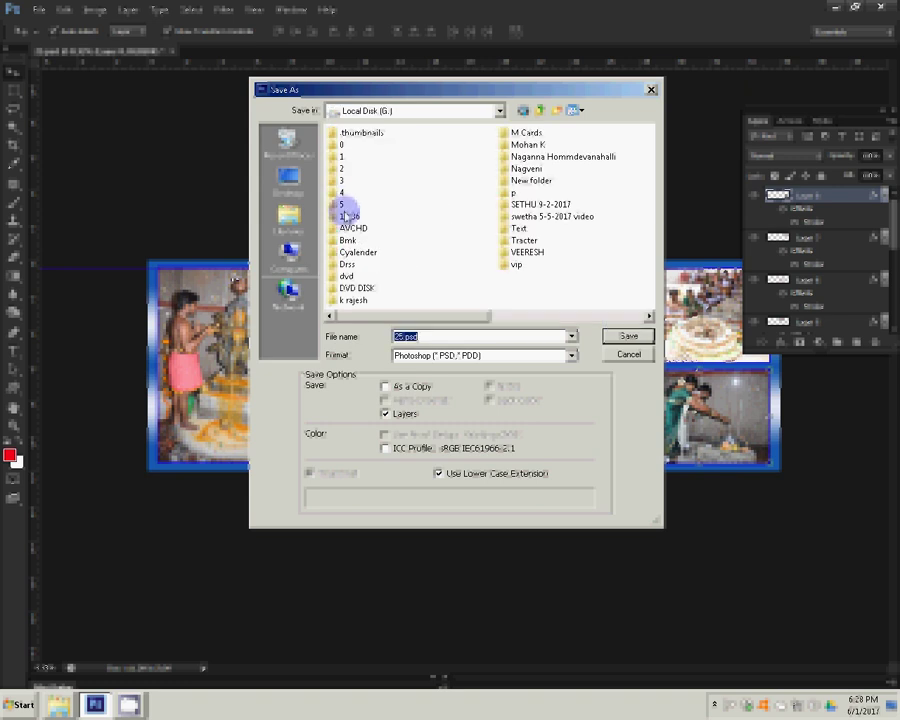
left_click(527, 144)
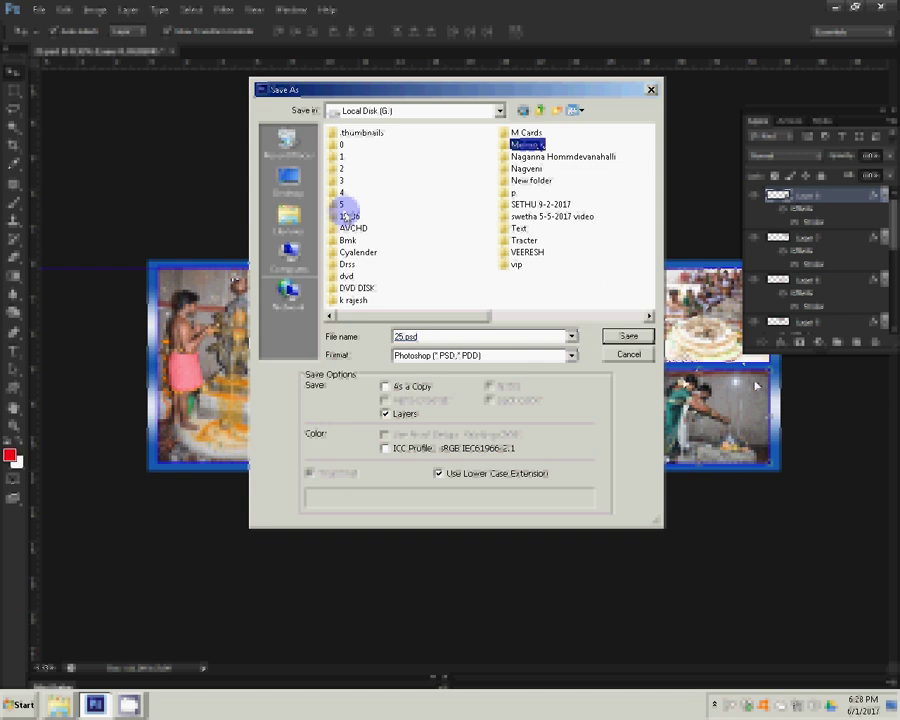
left_click(630, 337)
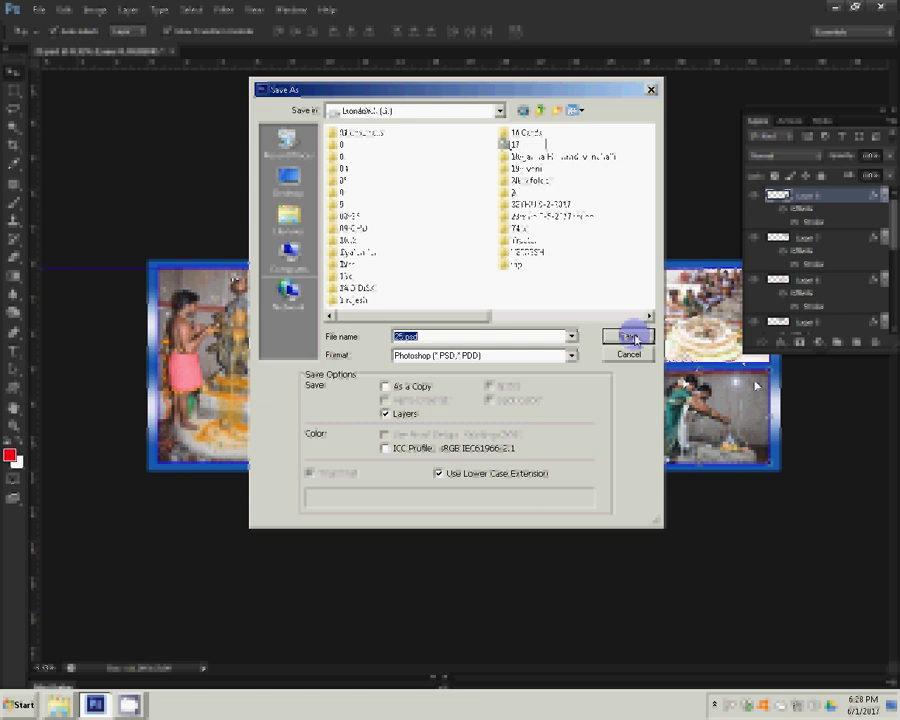
type("25")
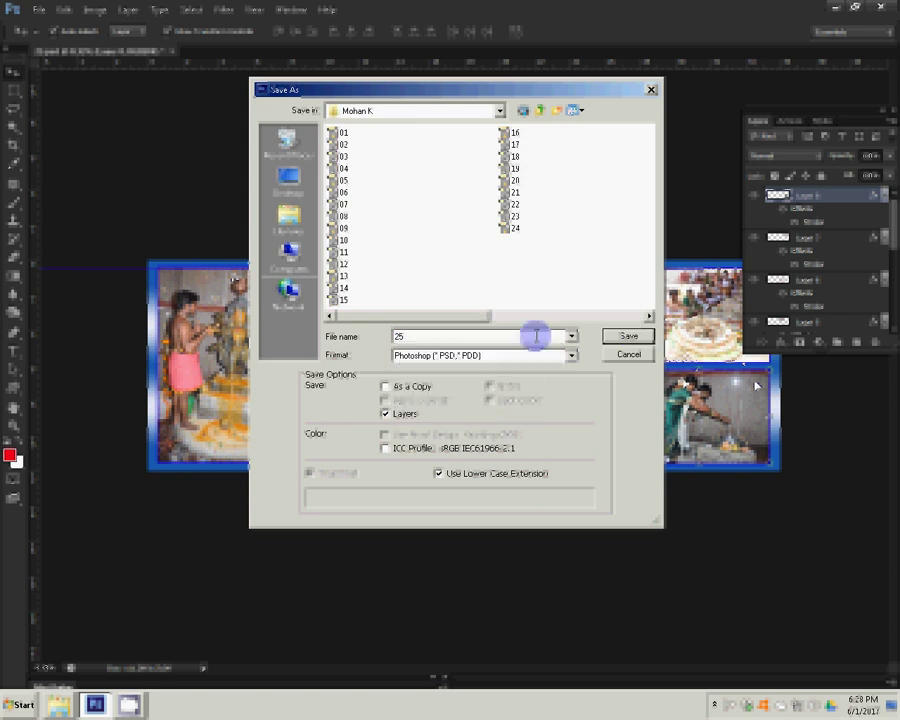
key("Return")
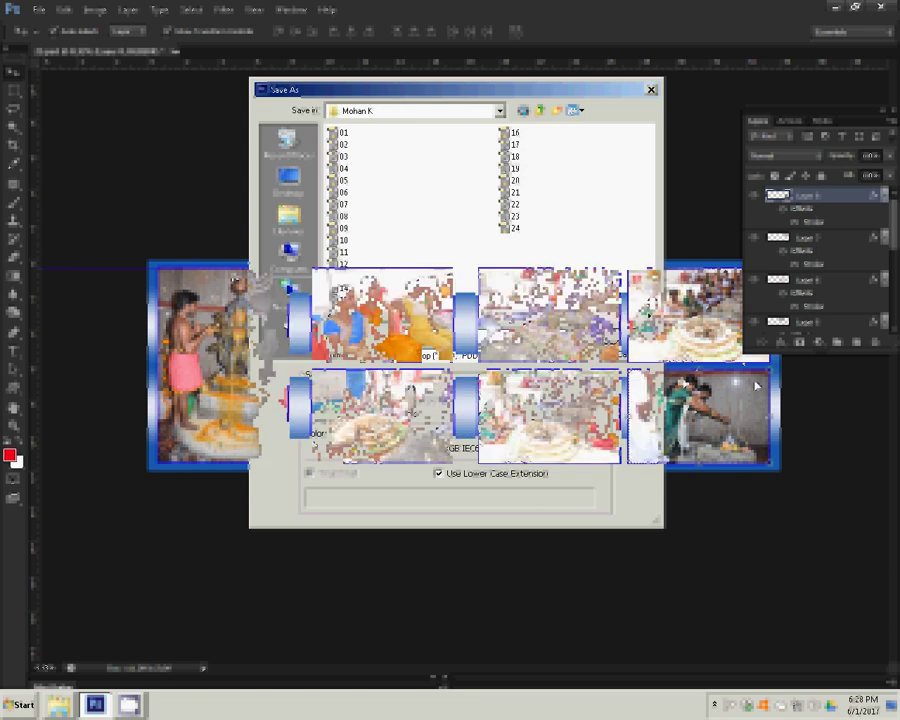